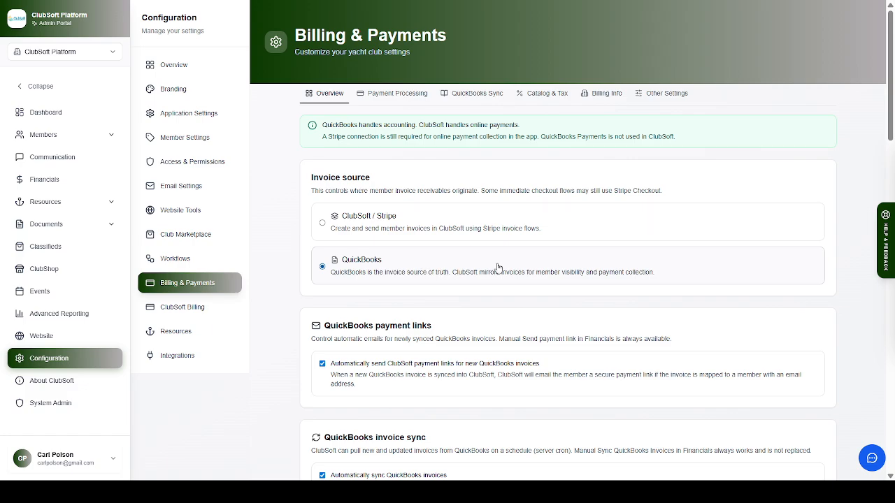
Review the QuickBooks payment link, invoice sync, payment option, fee handling and check instruction settings under Billing & Payments.
{"action": "left_click_drag", "start_coordinate": [891, 124], "coordinate": [892, 190]}
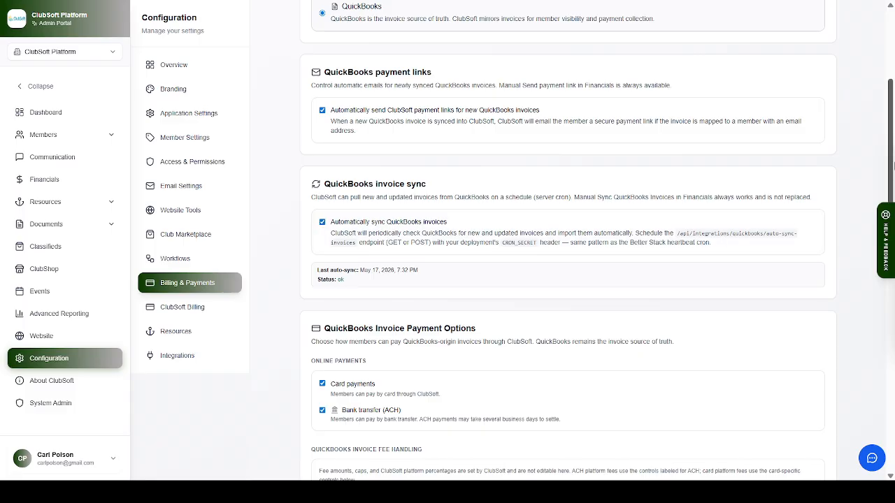
{"action": "scroll", "coordinate": [892, 171], "scroll_direction": "down", "scroll_amount": 1}
{"action": "scroll", "coordinate": [893, 171], "scroll_direction": "down", "scroll_amount": 4}
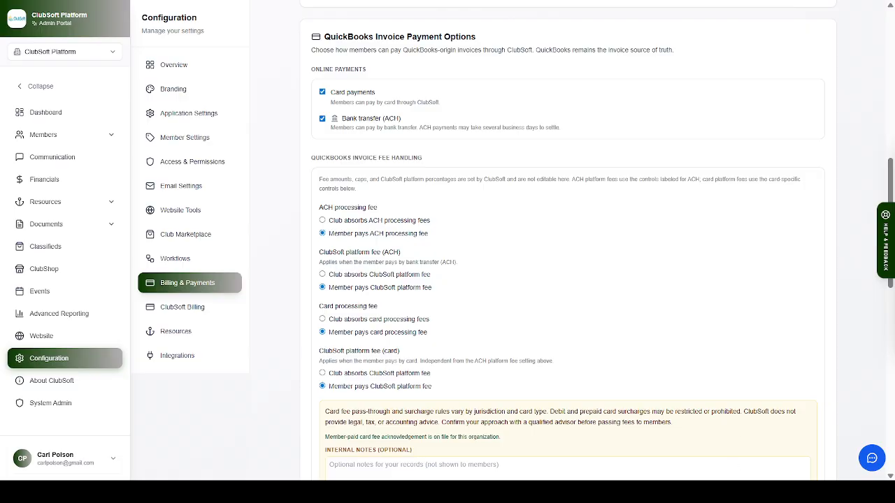
{"action": "scroll", "coordinate": [892, 269], "scroll_direction": "down", "scroll_amount": 5}
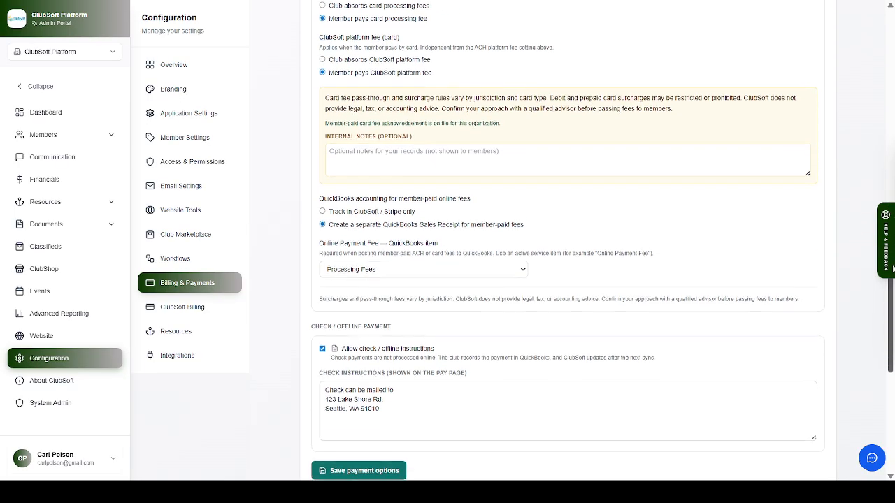
{"action": "scroll", "coordinate": [892, 268], "scroll_direction": "down", "scroll_amount": 1}
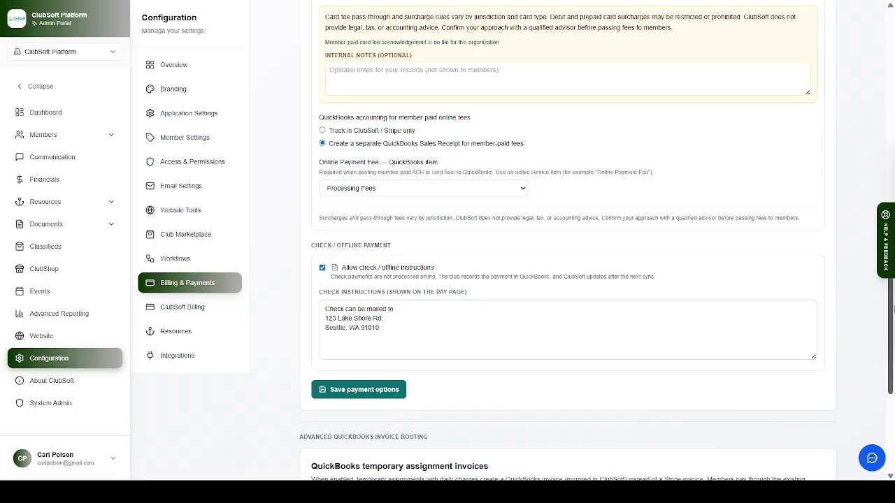
{"action": "left_click_drag", "start_coordinate": [889, 320], "coordinate": [890, 400]}
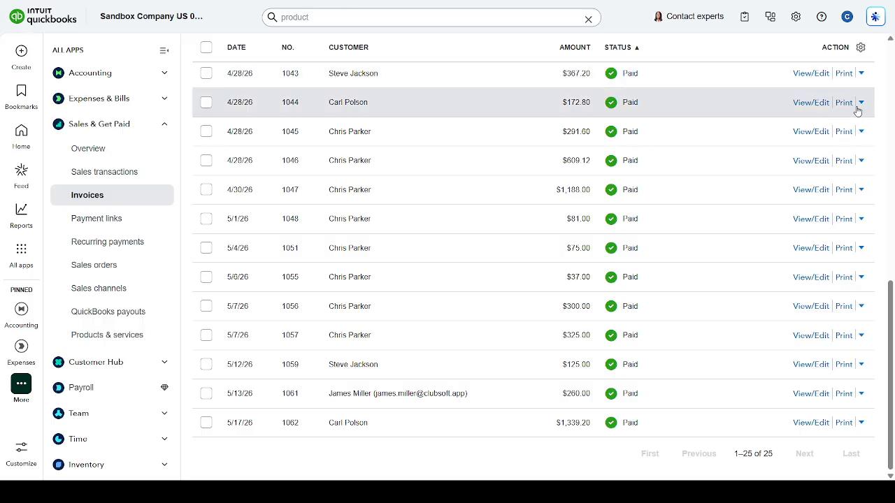
Switch to QuickBooks, start a new invoice from the Invoices list and choose the member as its customer.
{"action": "scroll", "coordinate": [894, 75], "scroll_direction": "up", "scroll_amount": 10}
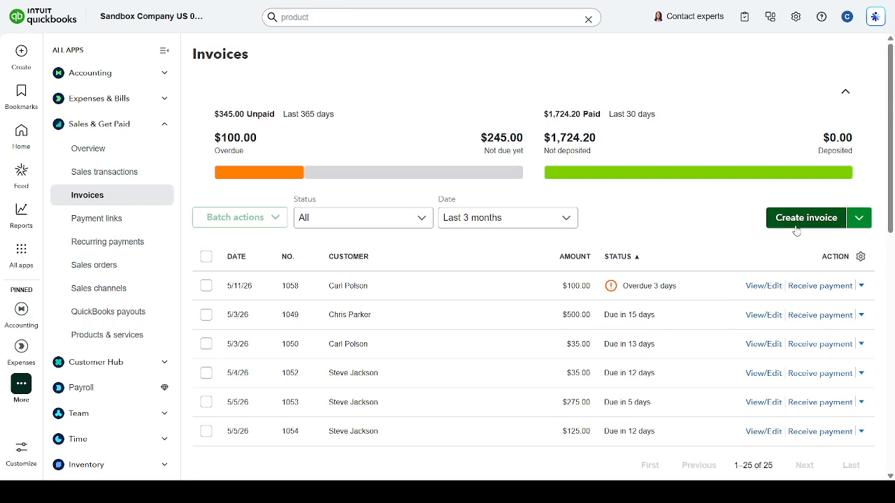
{"action": "left_click", "coordinate": [805, 218]}
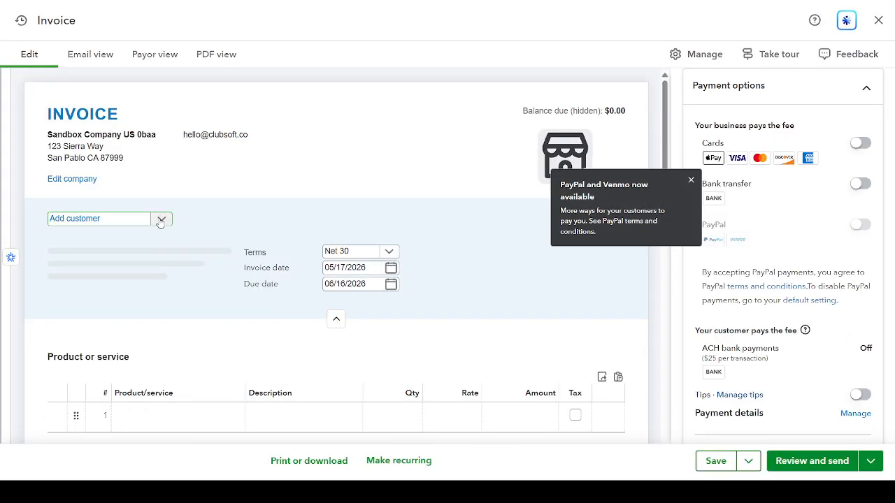
{"action": "left_click", "coordinate": [161, 219]}
{"action": "left_click", "coordinate": [100, 312]}
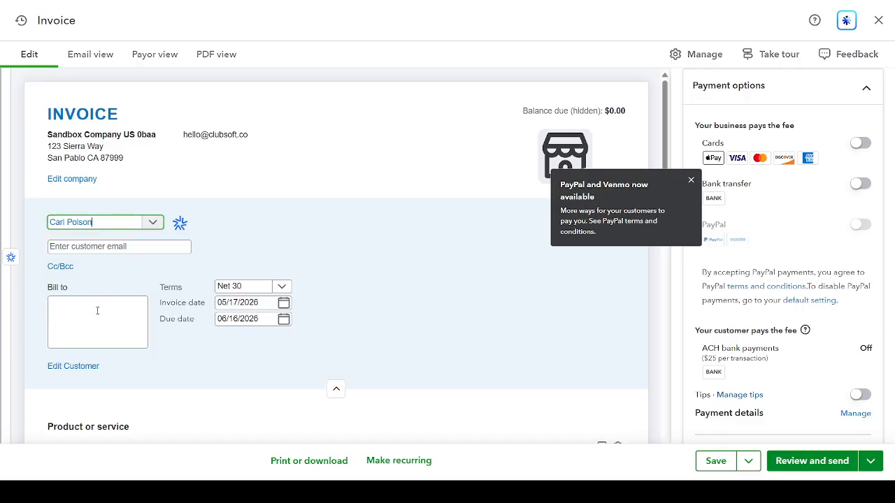
Add 22' Moorage Slip, Regular Membership Dues and Clubhouse Rental as the invoice's three line items, dismiss the PayPal notice and save the invoice.
{"action": "scroll", "coordinate": [663, 195], "scroll_direction": "down", "scroll_amount": 5}
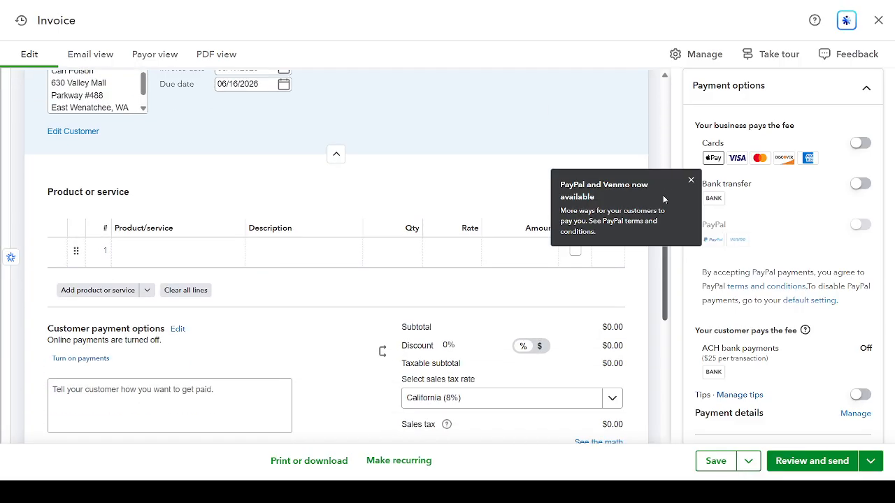
{"action": "left_click", "coordinate": [192, 150]}
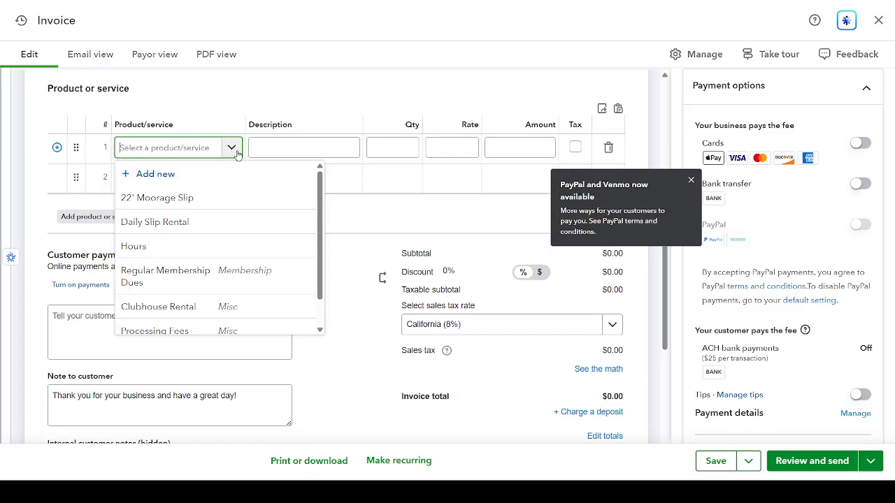
{"action": "left_click", "coordinate": [187, 199]}
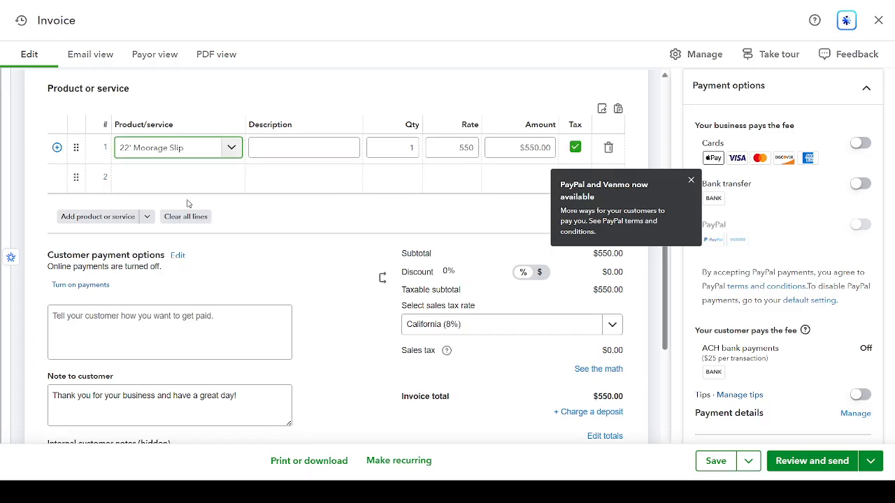
{"action": "left_click", "coordinate": [228, 181]}
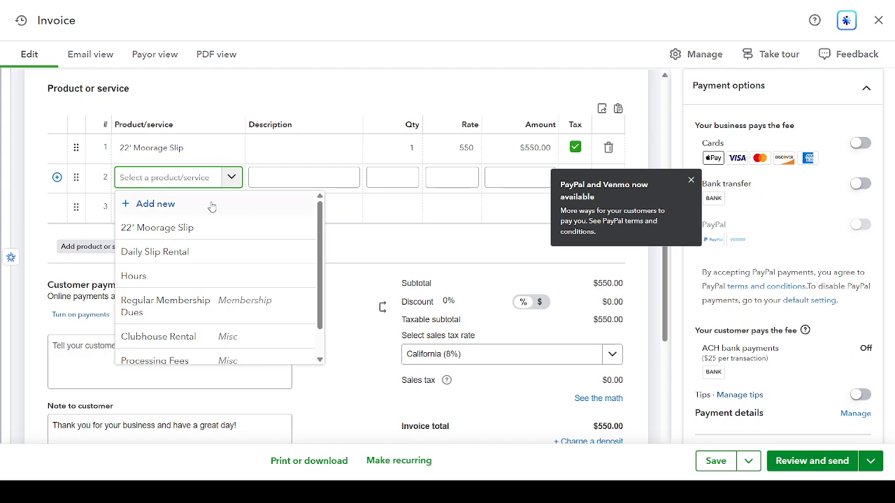
{"action": "left_click", "coordinate": [200, 313]}
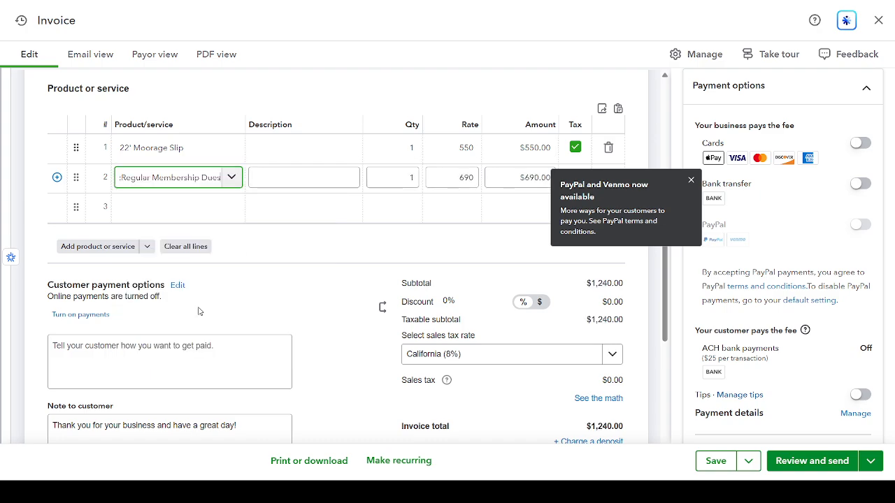
{"action": "left_click", "coordinate": [230, 208]}
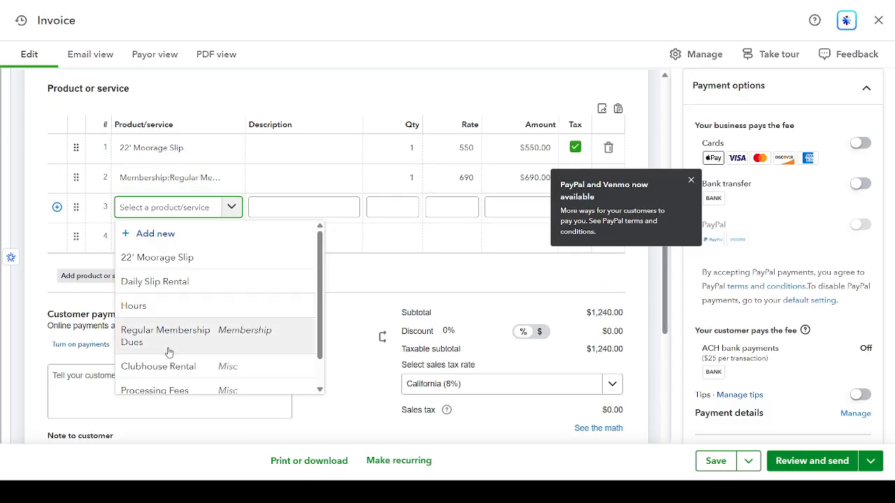
{"action": "left_click", "coordinate": [163, 365]}
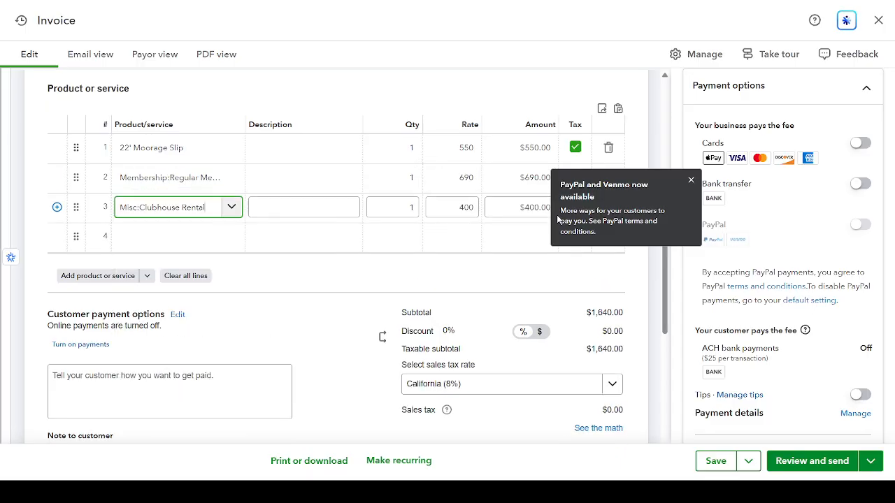
{"action": "left_click", "coordinate": [690, 179]}
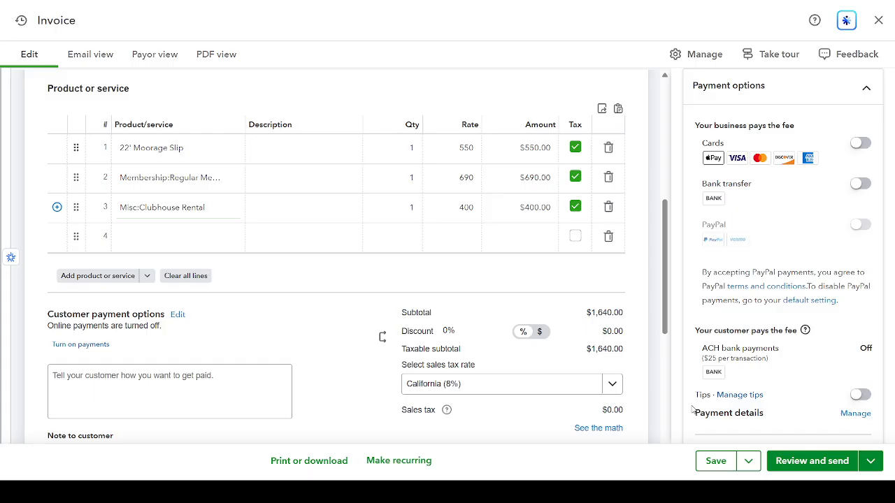
{"action": "left_click", "coordinate": [715, 463]}
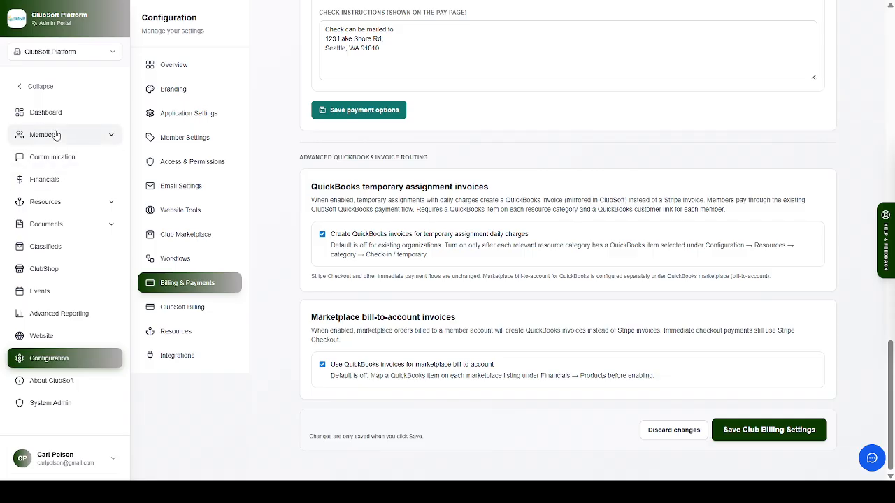
Switch to ClubSoft, go to the invoices in Financials and sync the QuickBooks invoices.
{"action": "left_click", "coordinate": [63, 188]}
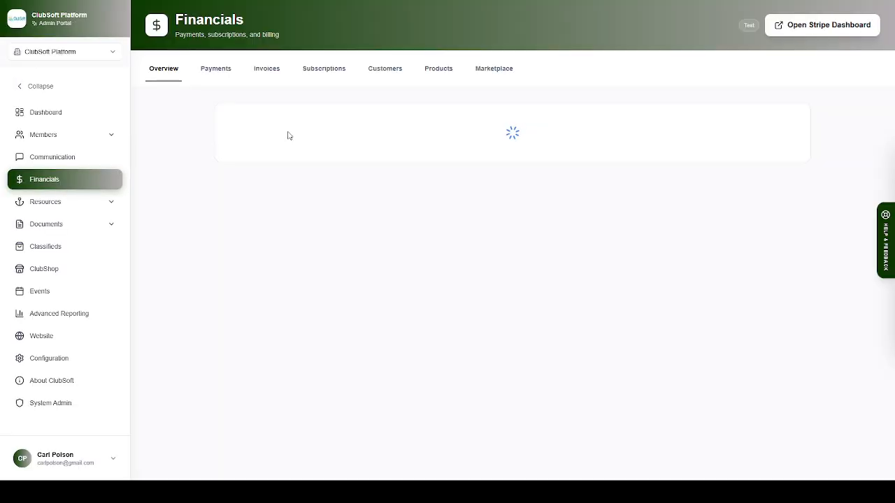
{"action": "left_click", "coordinate": [272, 73]}
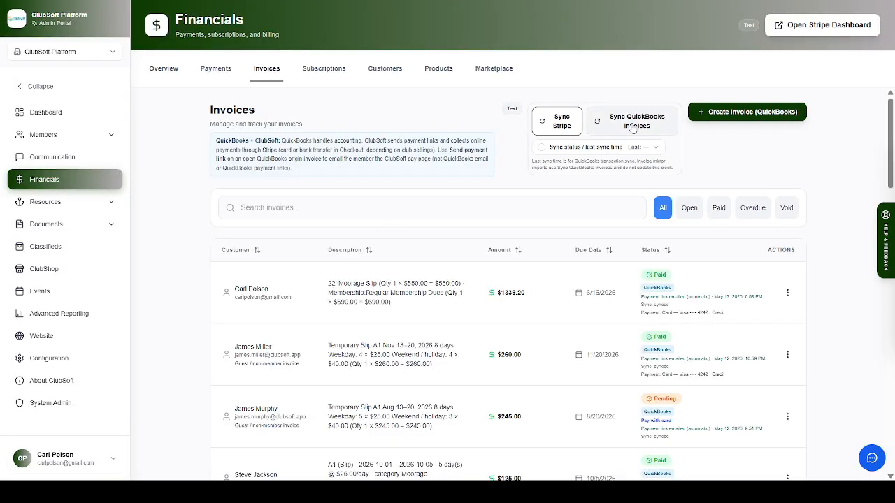
{"action": "left_click", "coordinate": [628, 126]}
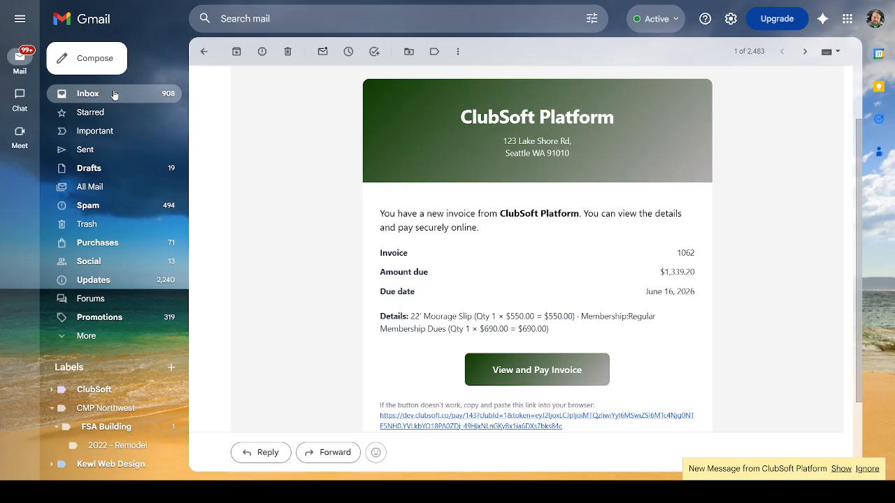
Switch to Gmail, open the newest invoice email from ClubSoft Platform and follow it to view and pay the invoice.
{"action": "left_click", "coordinate": [114, 93]}
{"action": "left_click", "coordinate": [412, 113]}
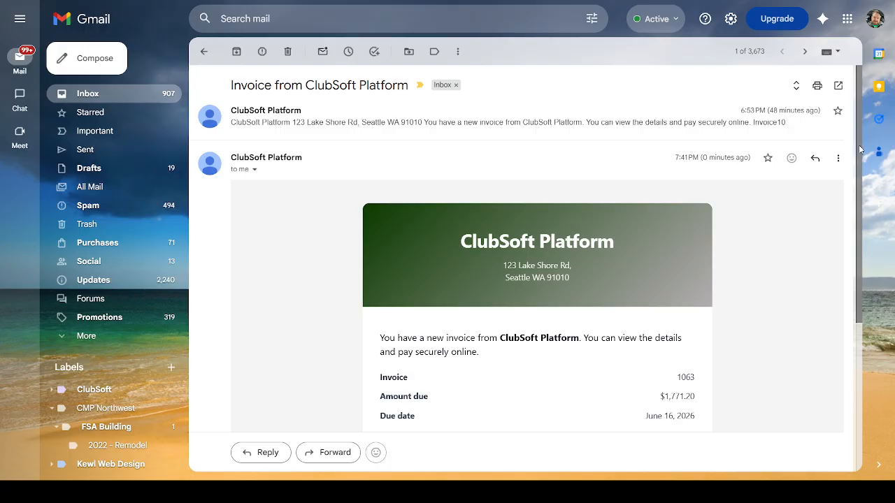
{"action": "left_click_drag", "start_coordinate": [858, 151], "coordinate": [858, 232]}
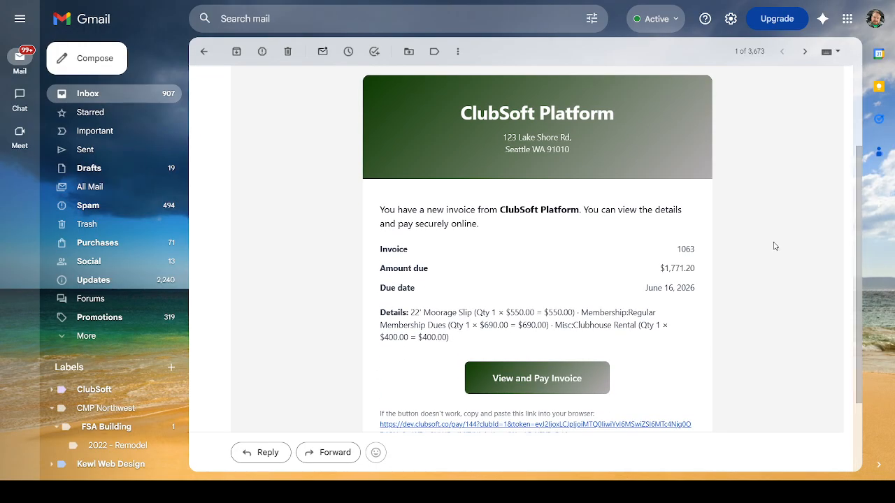
{"action": "left_click", "coordinate": [511, 385]}
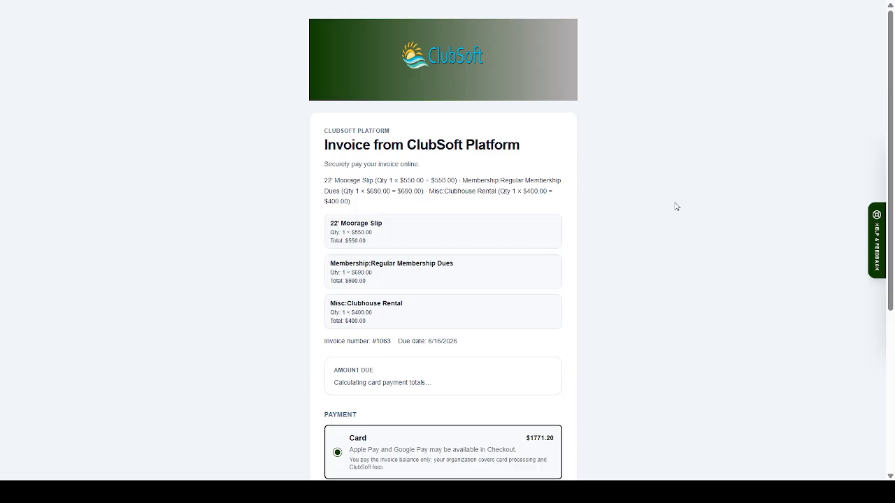
Pay the invoice by card through Stripe checkout, using the saved Visa Credit card in Link, and check the payment page.
{"action": "scroll", "coordinate": [893, 86], "scroll_direction": "down", "scroll_amount": 5}
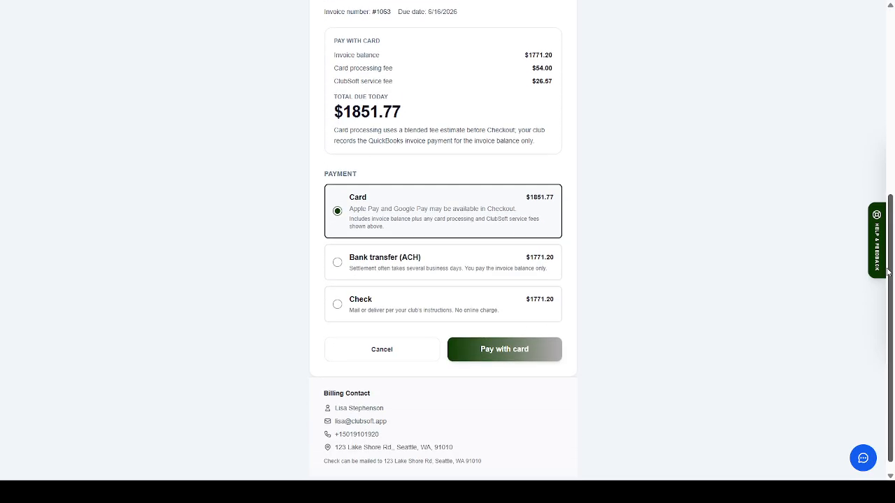
{"action": "left_click", "coordinate": [504, 355]}
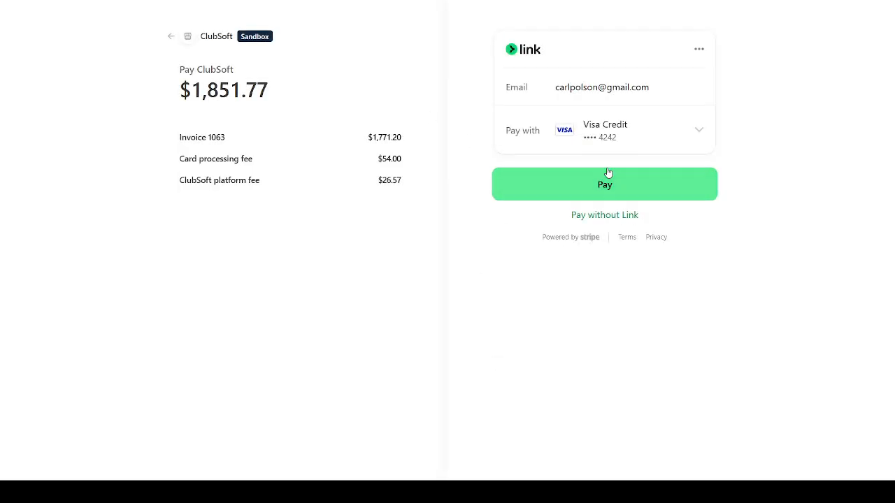
{"action": "left_click", "coordinate": [599, 190]}
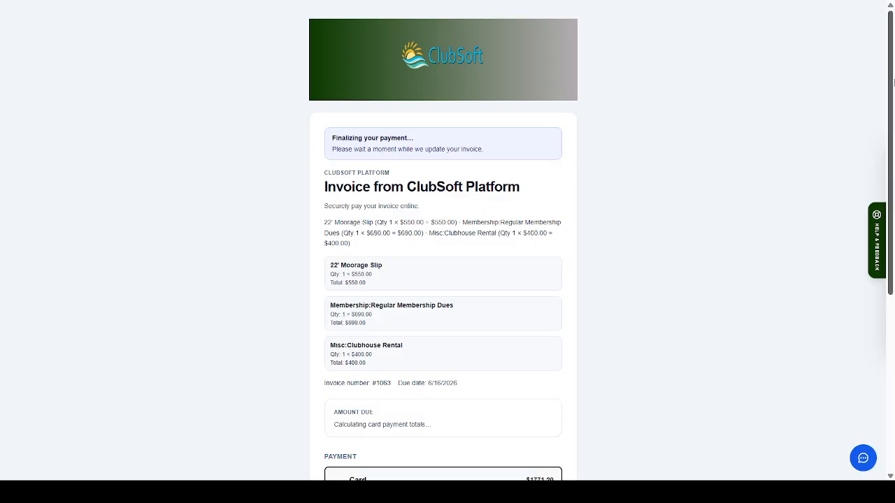
{"action": "left_click_drag", "start_coordinate": [892, 91], "coordinate": [892, 232]}
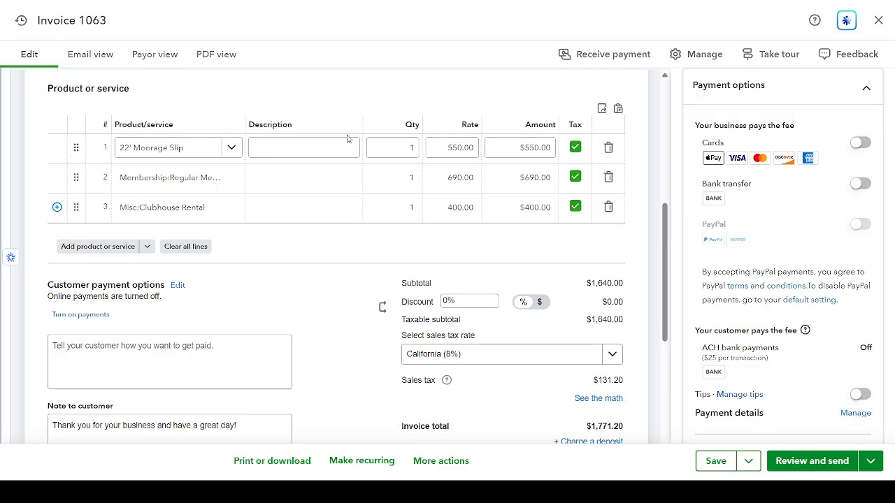
Switch to QuickBooks, close the open invoice and check the newest invoice's payment status in the invoice list.
{"action": "left_click", "coordinate": [879, 20]}
{"action": "left_click_drag", "start_coordinate": [893, 141], "coordinate": [884, 395]}
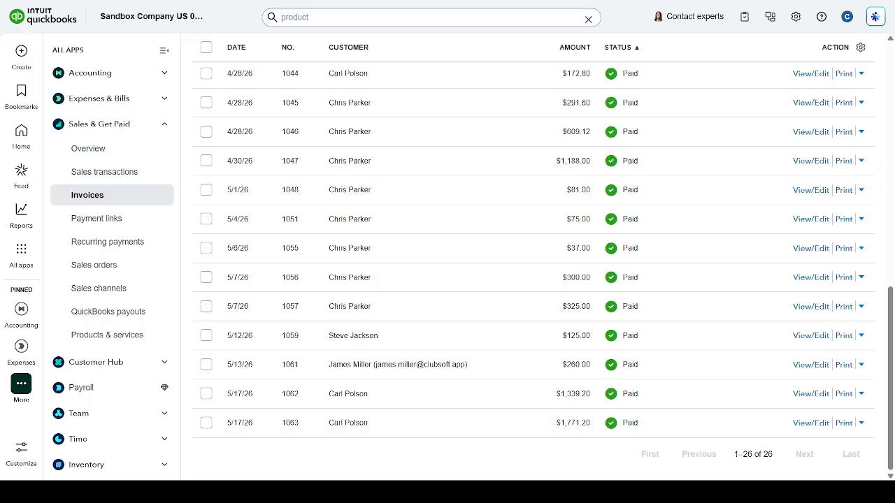
Return to ClubSoft, start a new QuickBooks invoice from Financials and select the member to bill.
{"action": "key", "text": "ctrl+Tab"}
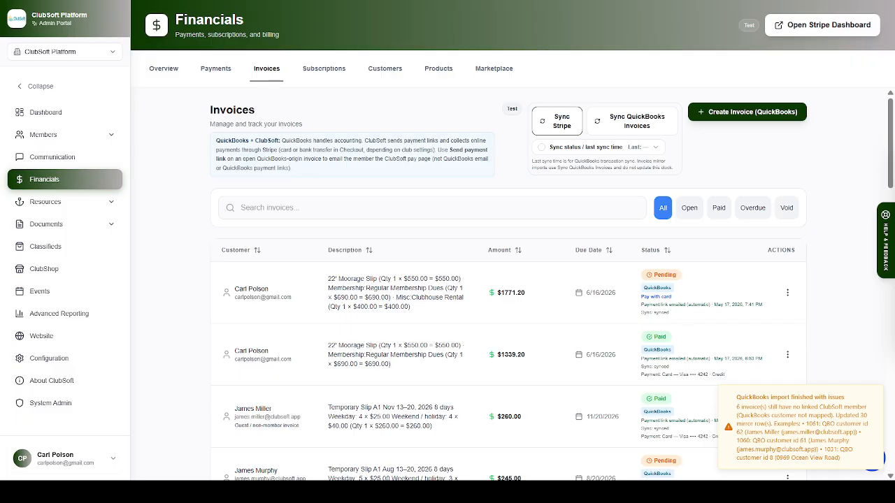
{"action": "left_click", "coordinate": [747, 116]}
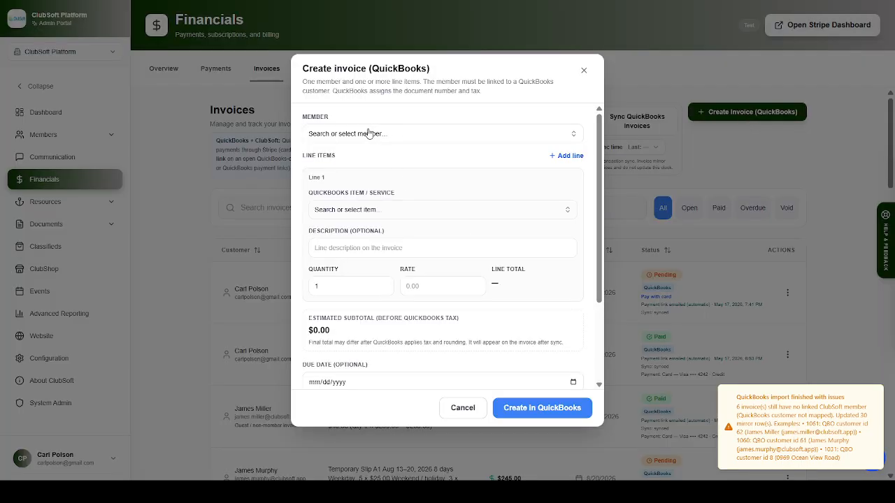
{"action": "left_click", "coordinate": [369, 136]}
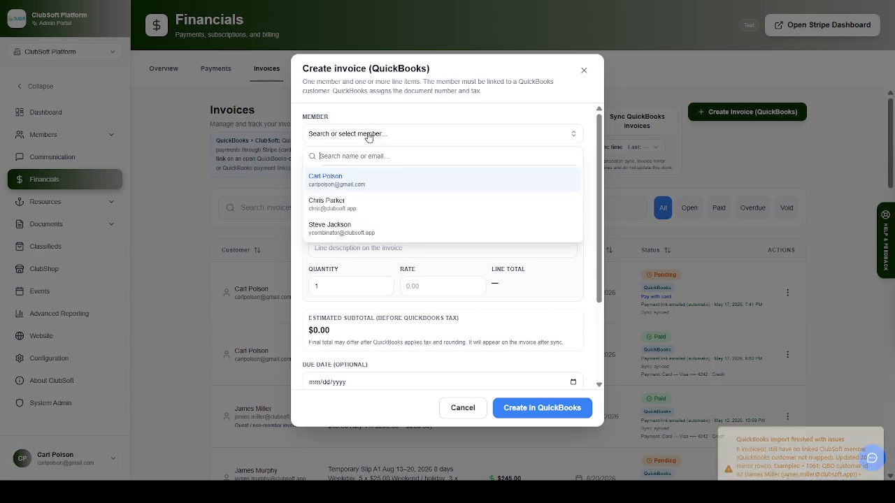
{"action": "left_click", "coordinate": [335, 183]}
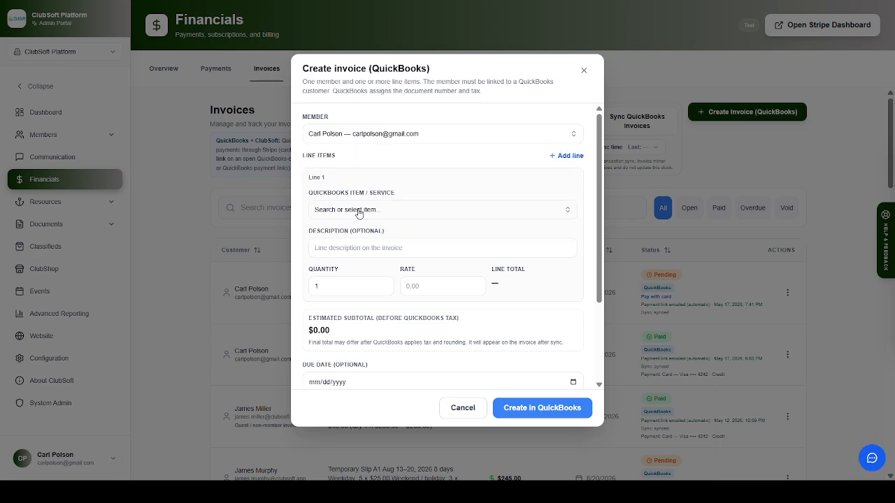
Set the first line item to Daily Slip Rental with a quantity of 3.
{"action": "left_click", "coordinate": [357, 209]}
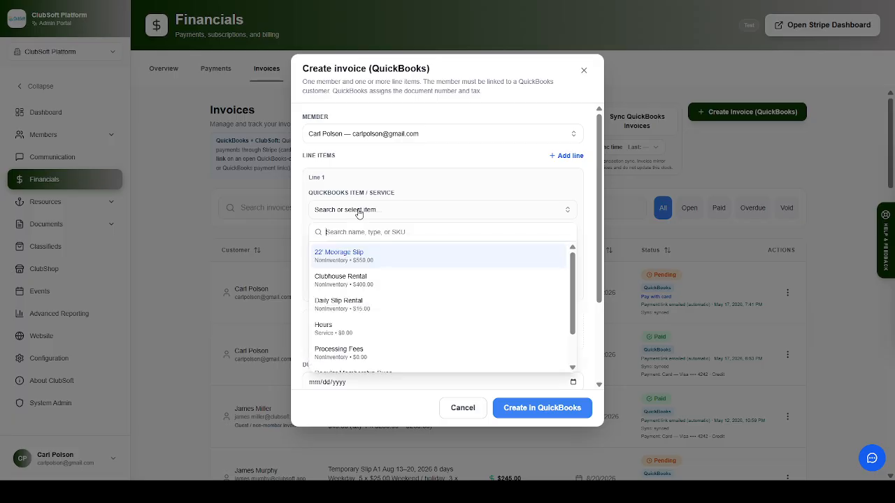
{"action": "left_click", "coordinate": [355, 306]}
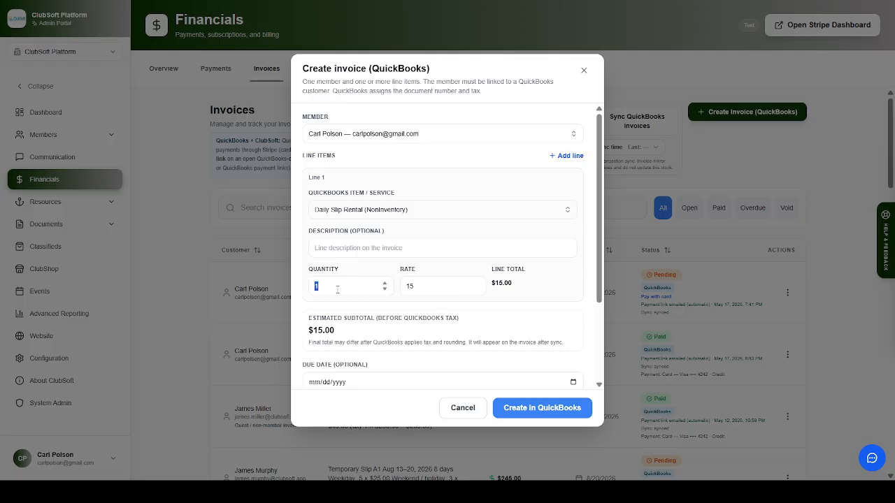
{"action": "type", "text": "3"}
{"action": "scroll", "coordinate": [598, 288], "scroll_direction": "down", "scroll_amount": 2}
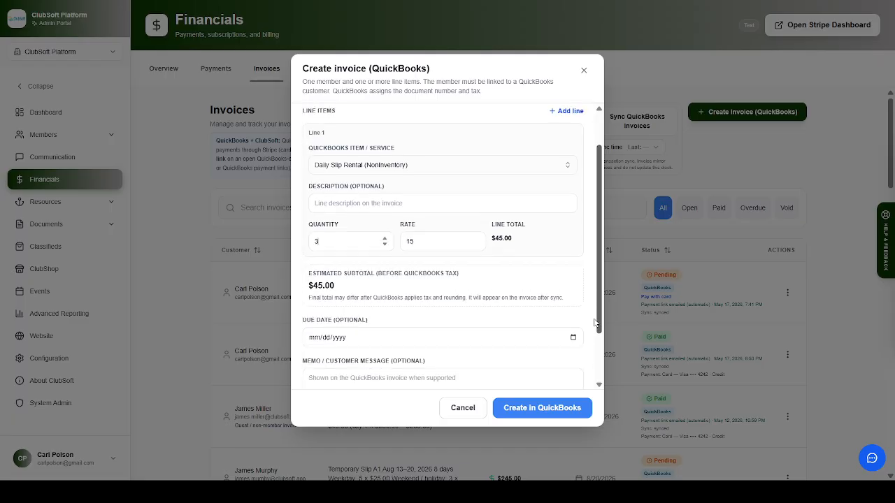
Set the invoice's due date to 05/31/2026 and enter "Daily Slip Rental" as the customer message.
{"action": "left_click", "coordinate": [317, 288]}
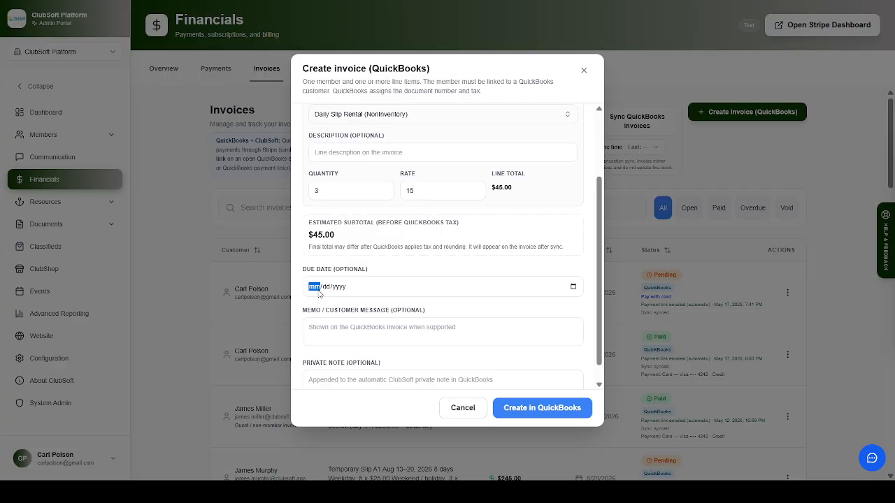
{"action": "type", "text": "5/"}
{"action": "type", "text": "31/00"}
{"action": "type", "text": "20"}
{"action": "left_click", "coordinate": [501, 353]}
{"action": "type", "text": "Daily Slip Rental"}
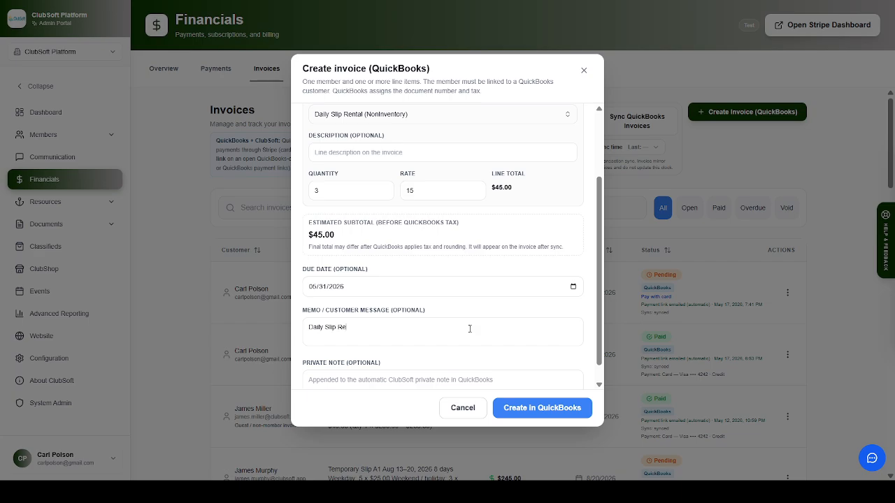
Create the invoice in QuickBooks and sync the QuickBooks invoices from the ClubSoft invoice list.
{"action": "left_click", "coordinate": [600, 384]}
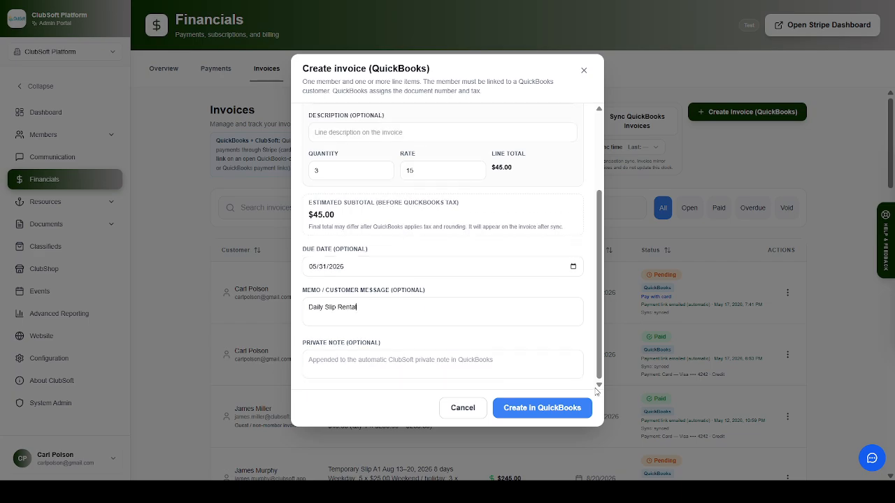
{"action": "left_click", "coordinate": [530, 413]}
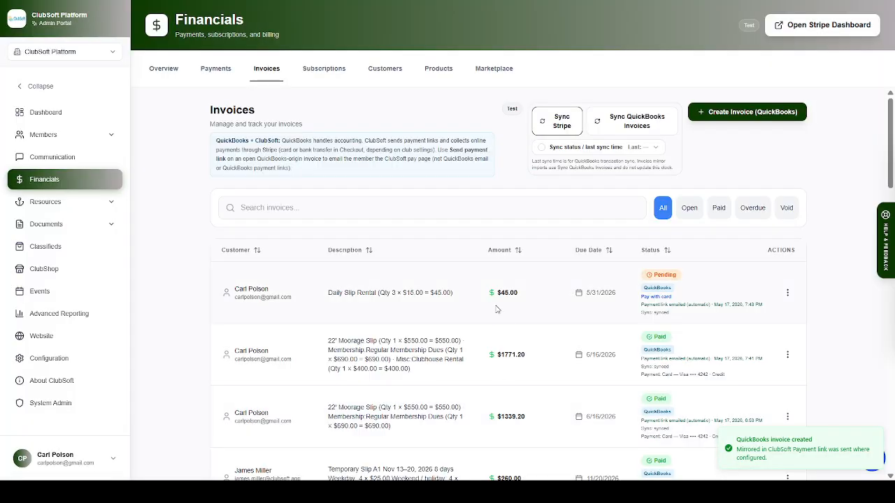
{"action": "left_click", "coordinate": [623, 130]}
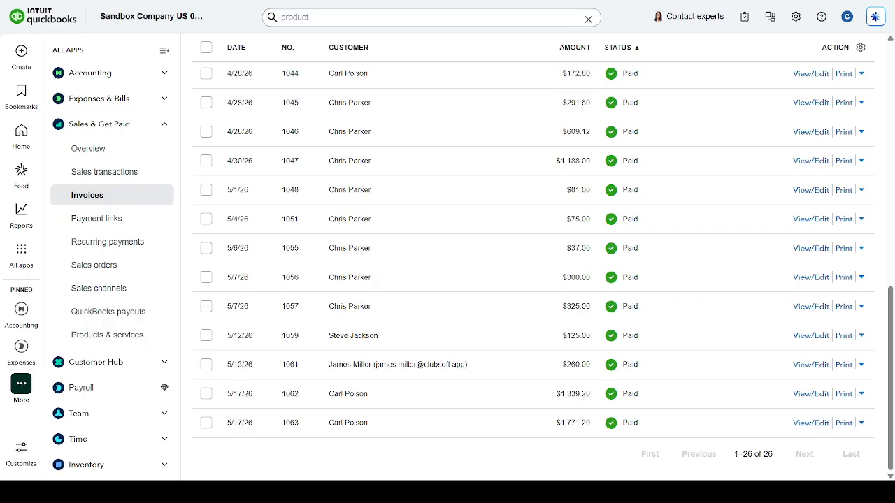
Switch to QuickBooks, reload the invoice list and look through it for the new Daily Slip Rental invoice, ending back in ClubSoft.
{"action": "key", "text": "F5"}
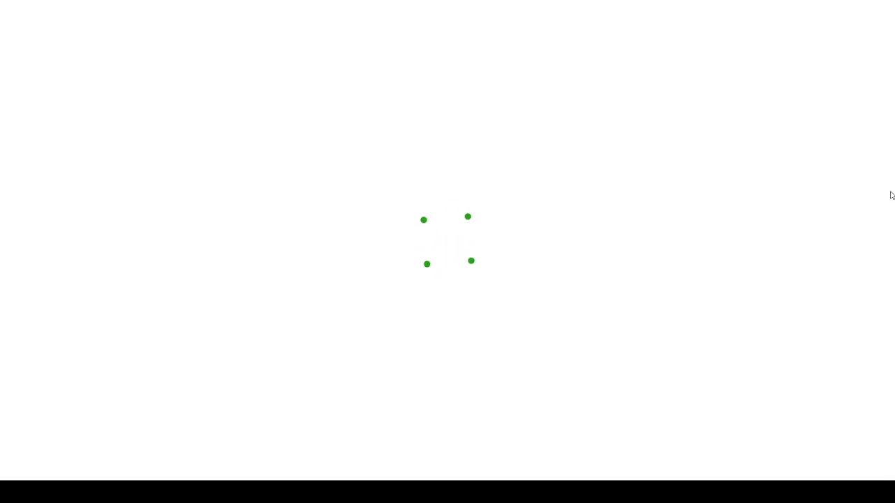
{"action": "scroll", "coordinate": [888, 169], "scroll_direction": "down", "scroll_amount": 10}
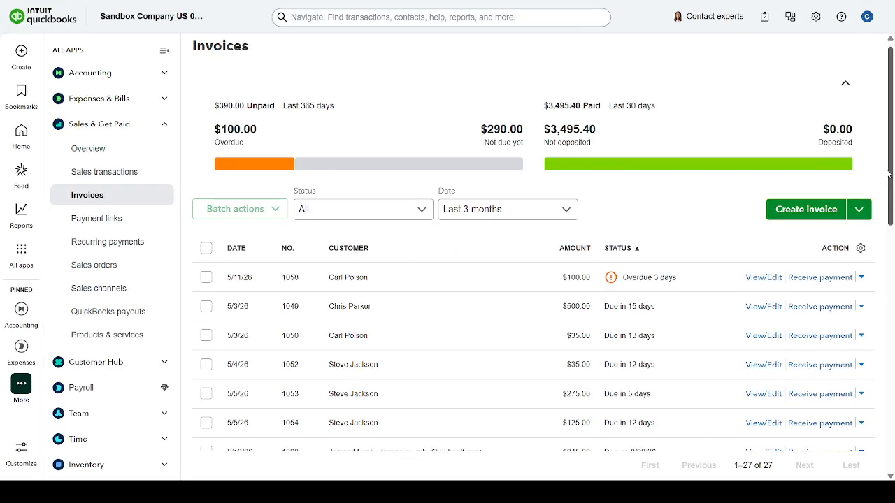
{"action": "scroll", "coordinate": [885, 387], "scroll_direction": "down", "scroll_amount": 3}
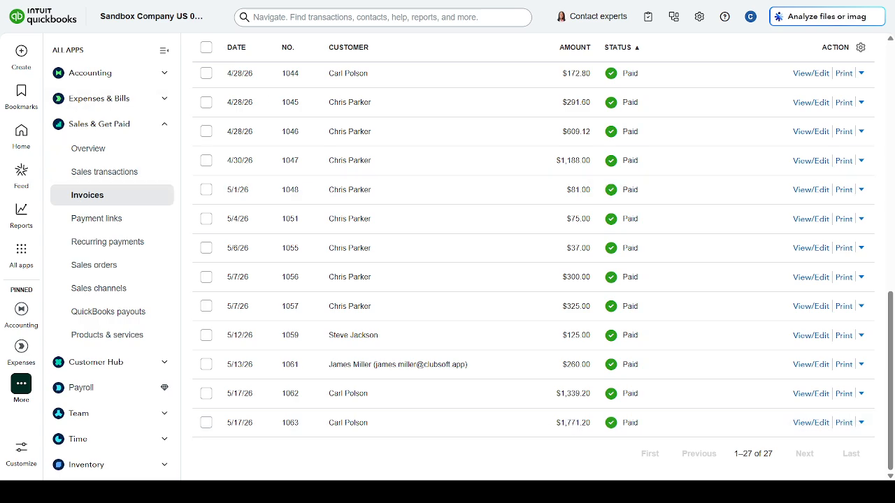
{"action": "key", "text": "F5"}
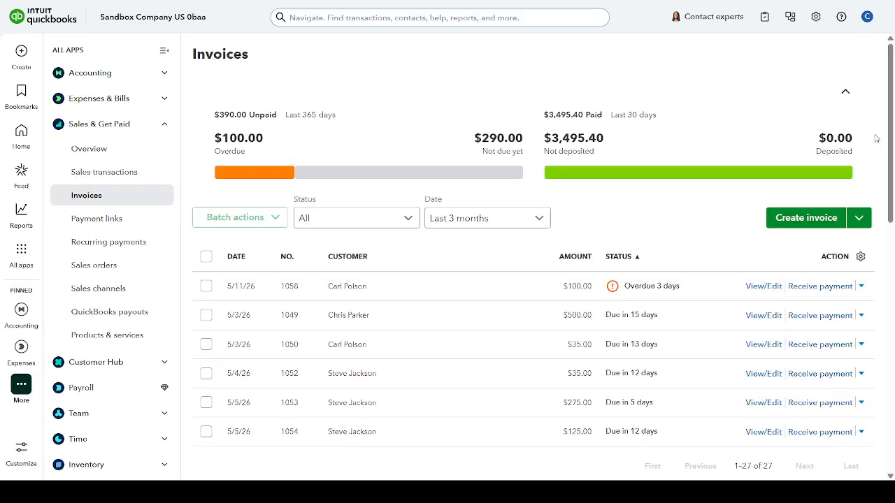
{"action": "left_click_drag", "start_coordinate": [892, 130], "coordinate": [886, 409]}
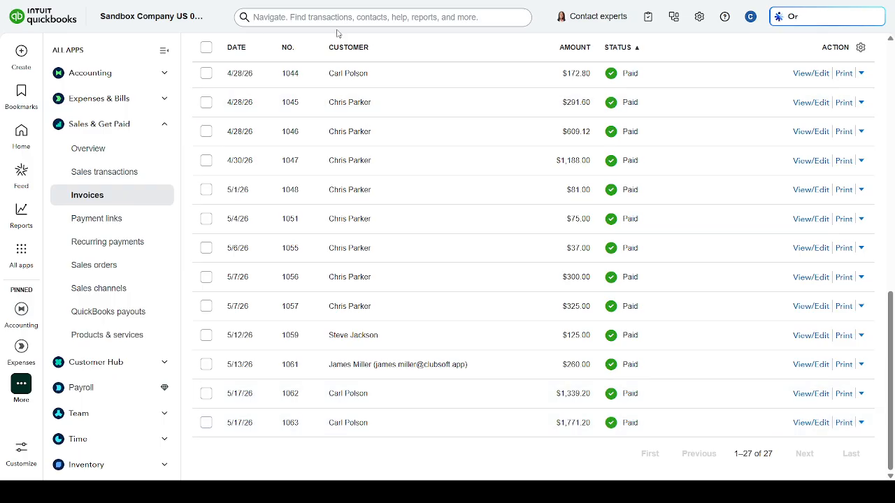
{"action": "key", "text": "ctrl+Tab"}
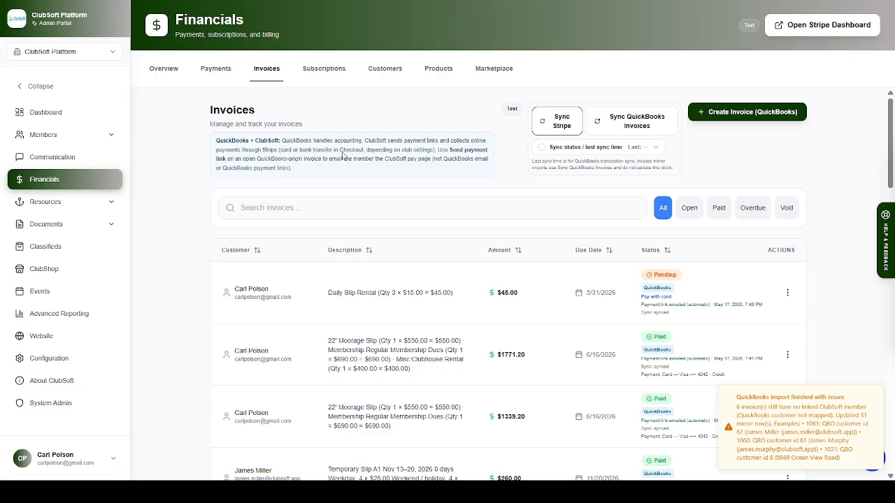